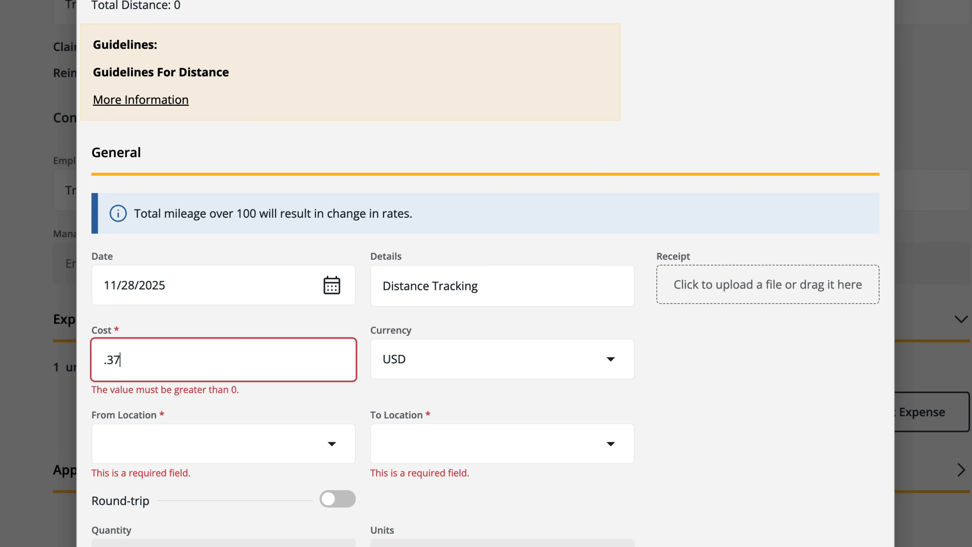
Step: Set the Travel Start Date to 11/12/2025 and the Travel Return Date to 12/05/2025 on the expense
key(Tab)
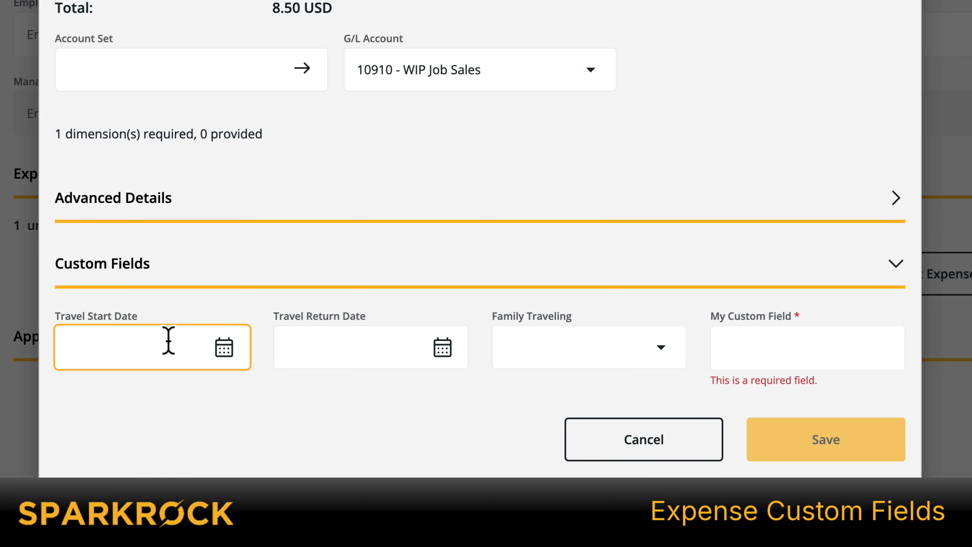
click(226, 349)
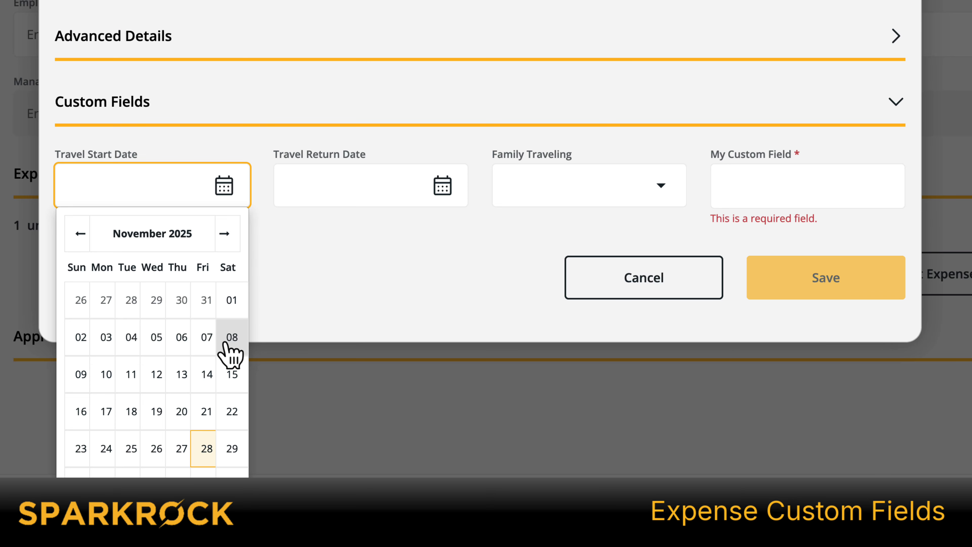
click(153, 372)
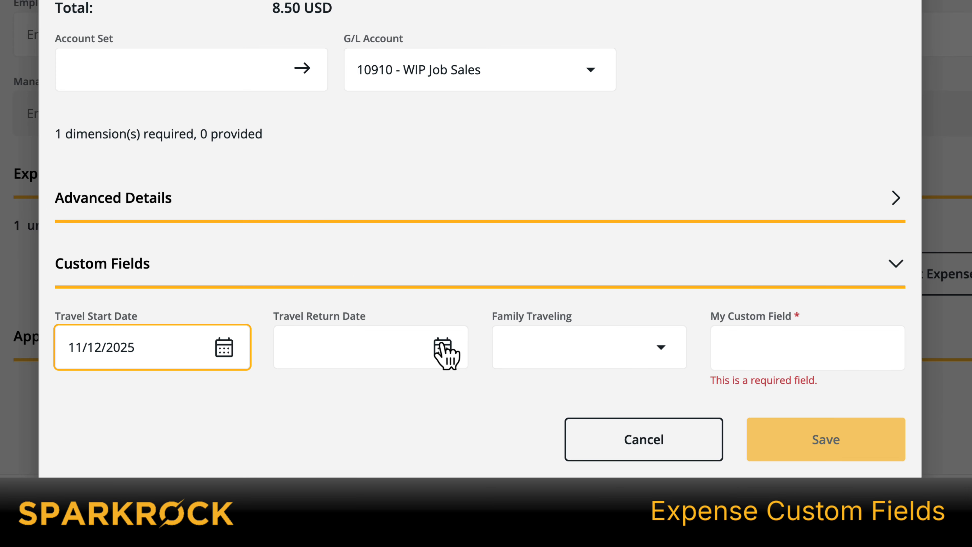
click(444, 349)
click(421, 474)
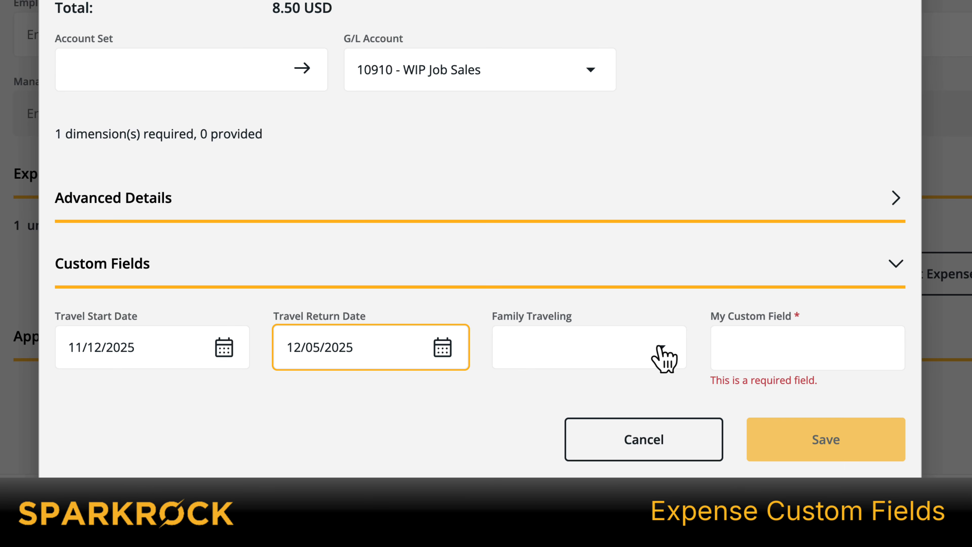
Step: Choose Spouse for Family Traveling and enter "mySparkrock Tex" in My Custom Field
click(664, 356)
click(585, 404)
key(Tab)
text(mySparkrock Tex)
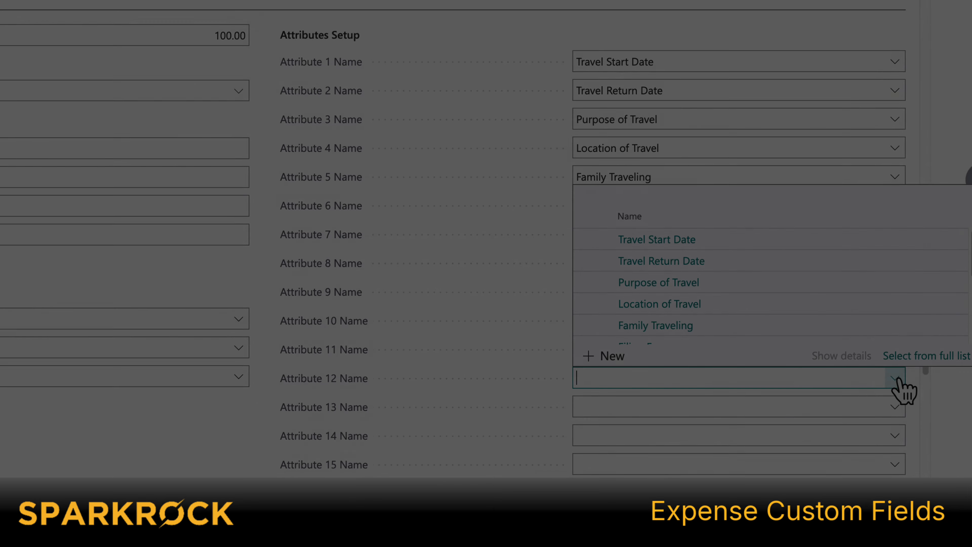
scroll(727, 325, down, 3)
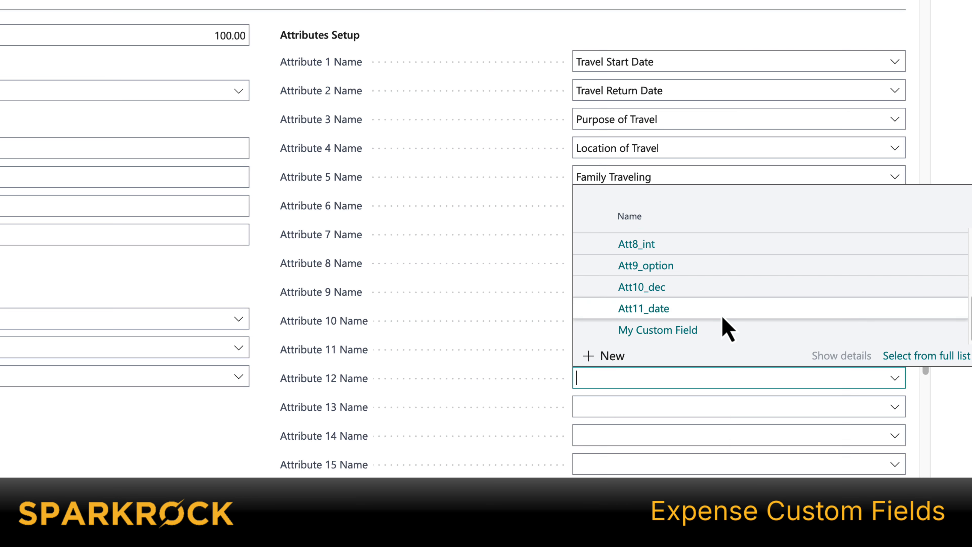
click(658, 330)
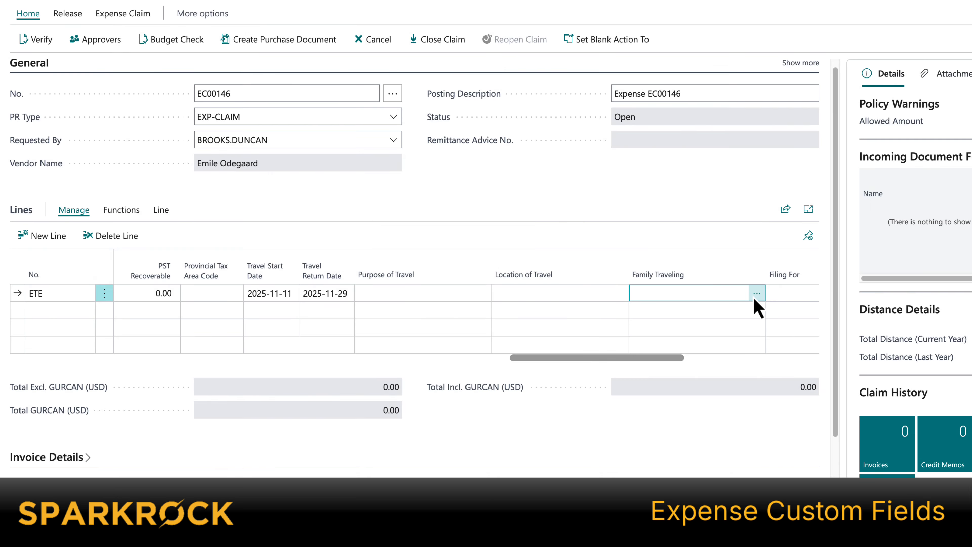
click(757, 292)
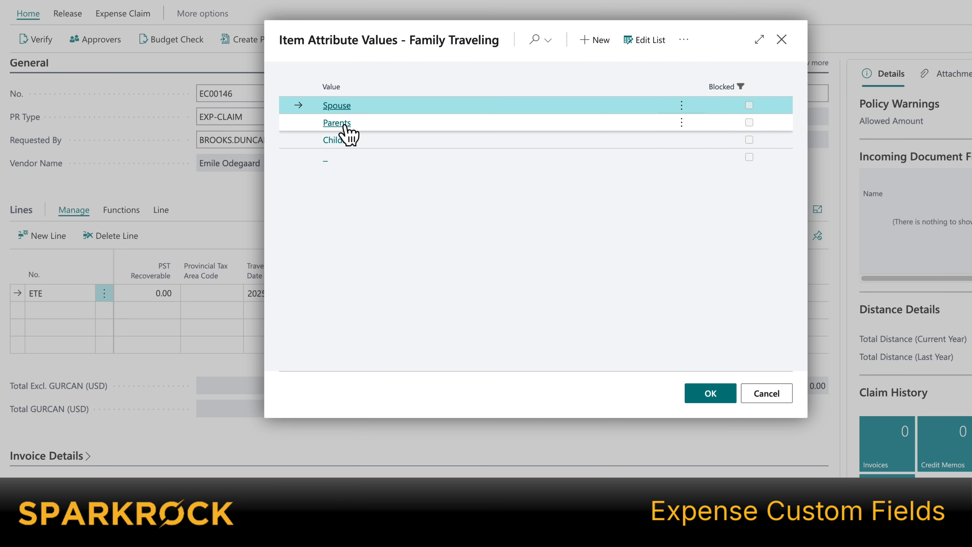
click(345, 125)
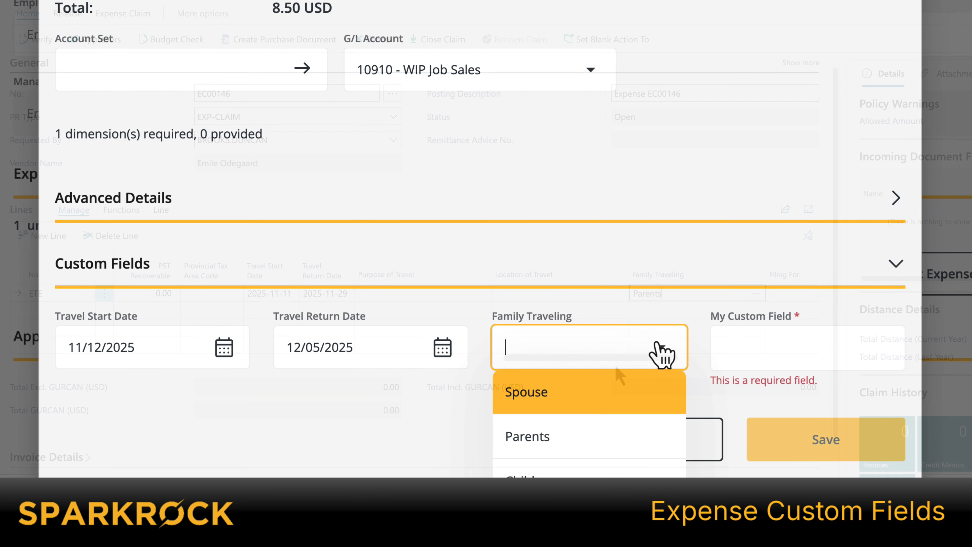
click(580, 398)
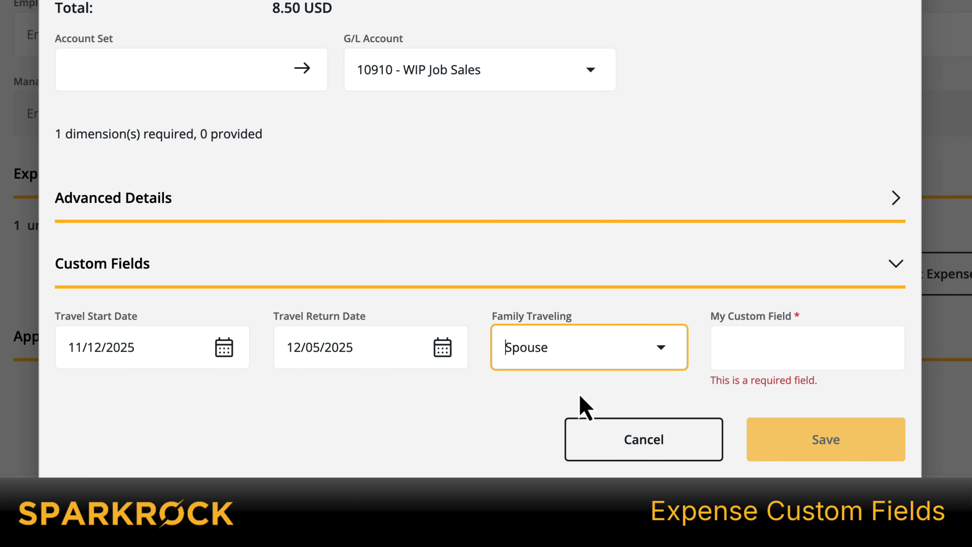
click(784, 332)
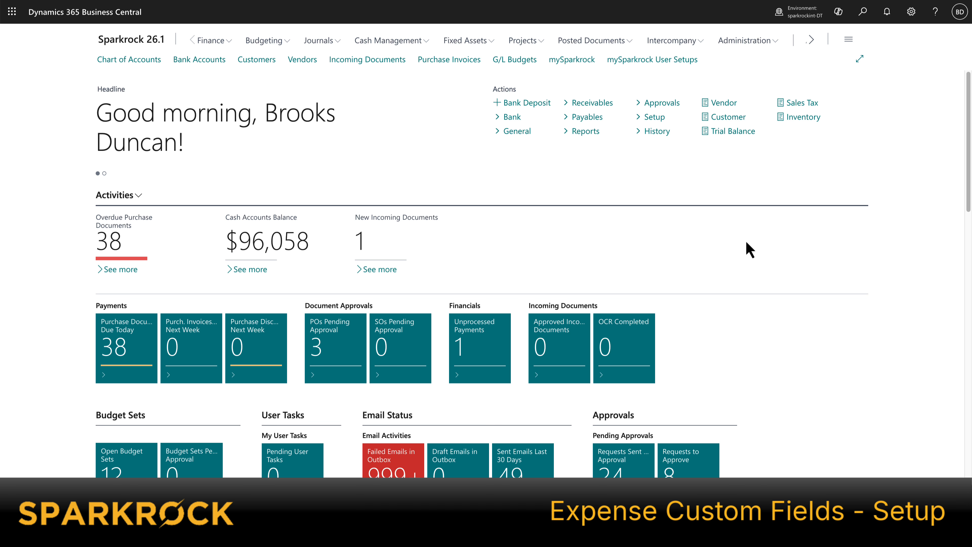
Step: Open the User Setup page and examine the Allow Setup of Expense Attributes column
click(862, 15)
text(user set)
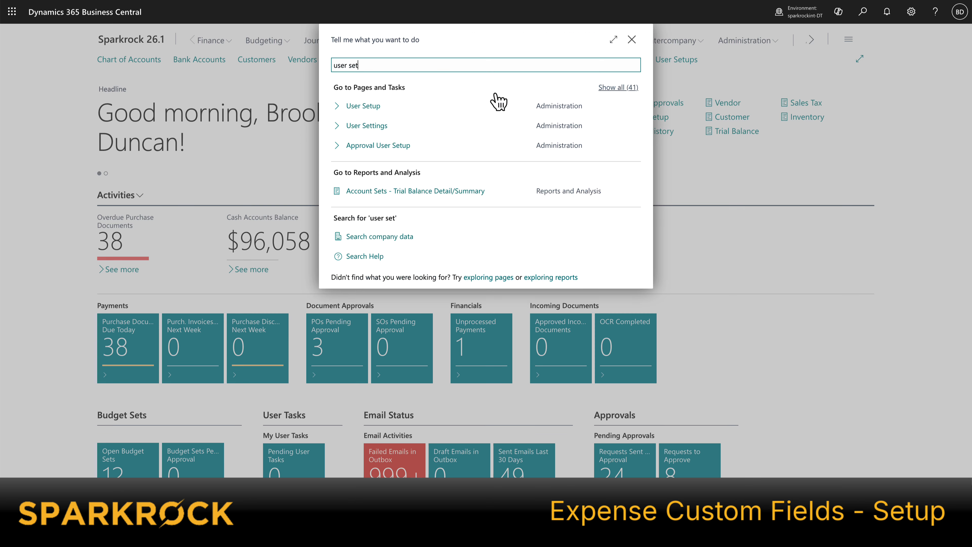
click(364, 106)
mouse_move(565, 91)
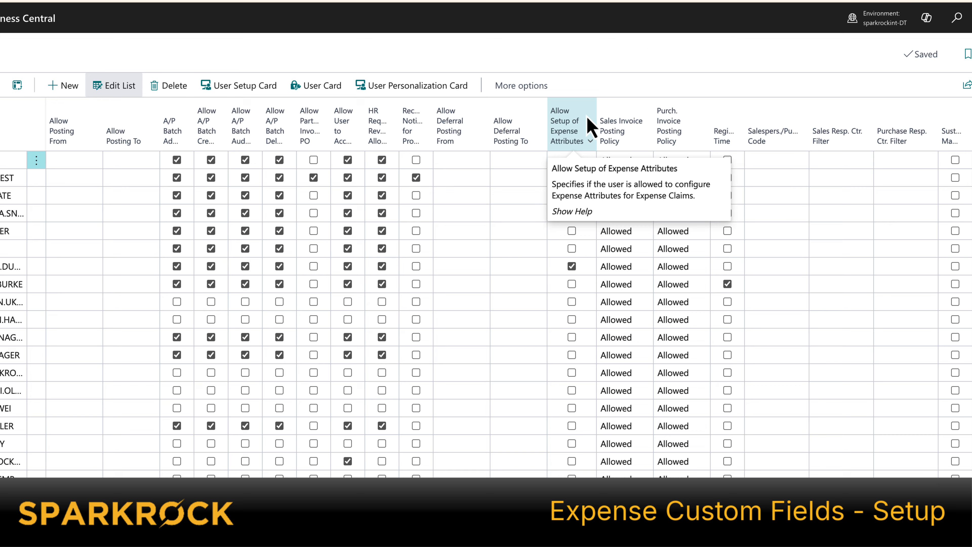
Step: Open Attribute Object Setups and the attributes list for the Expense Type table
key(alt+q)
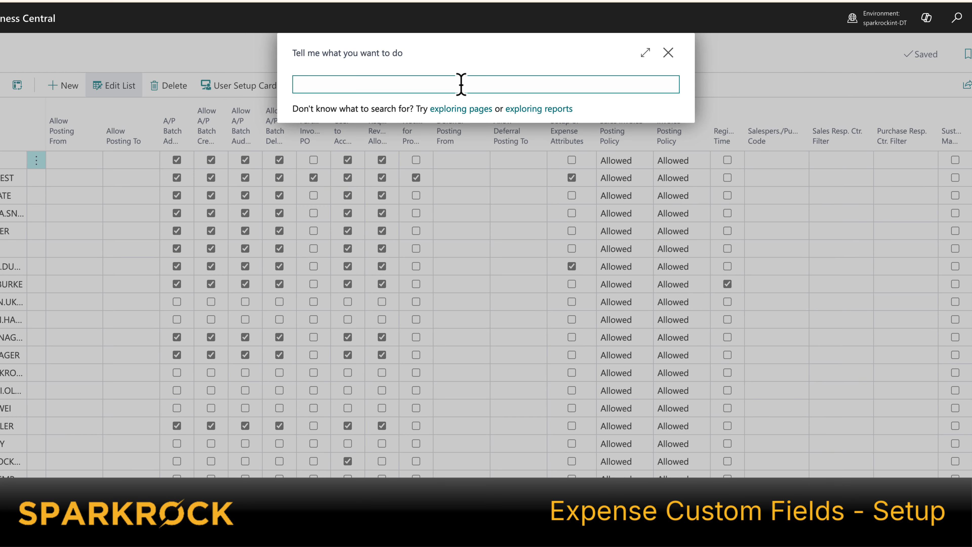
text(a)
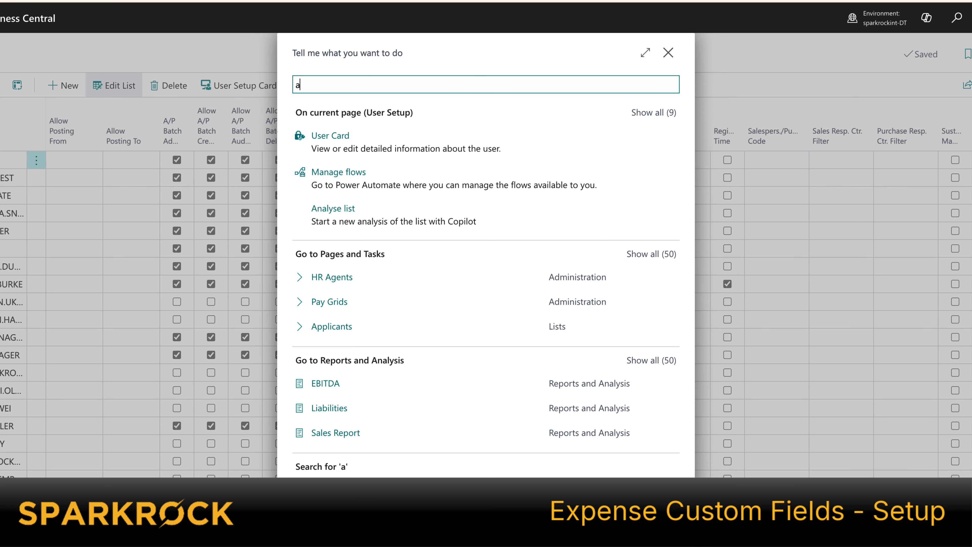
text(tt ob set)
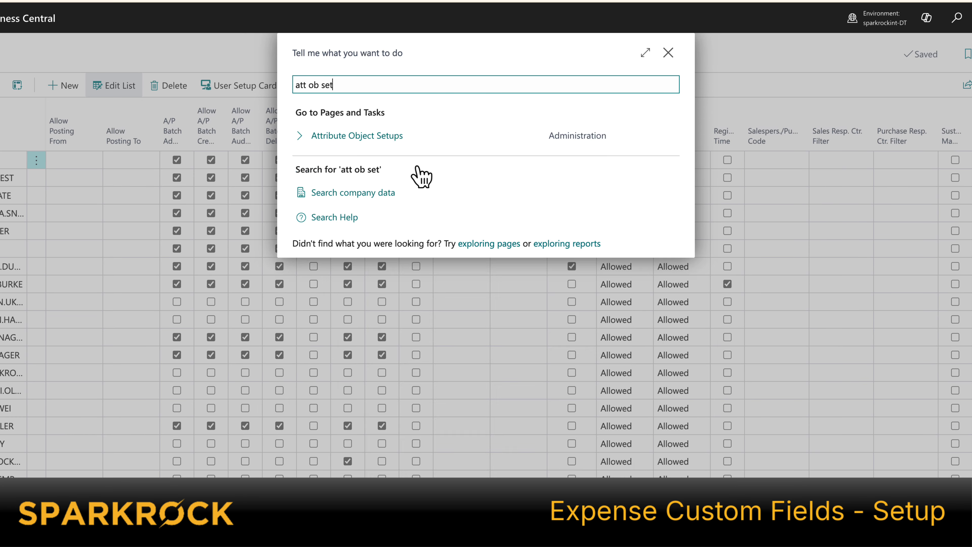
click(384, 139)
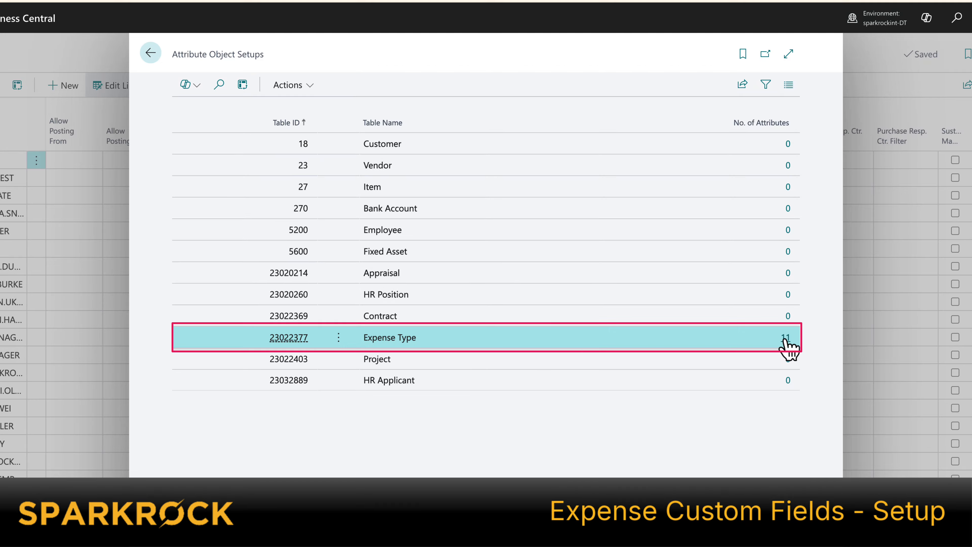
click(785, 339)
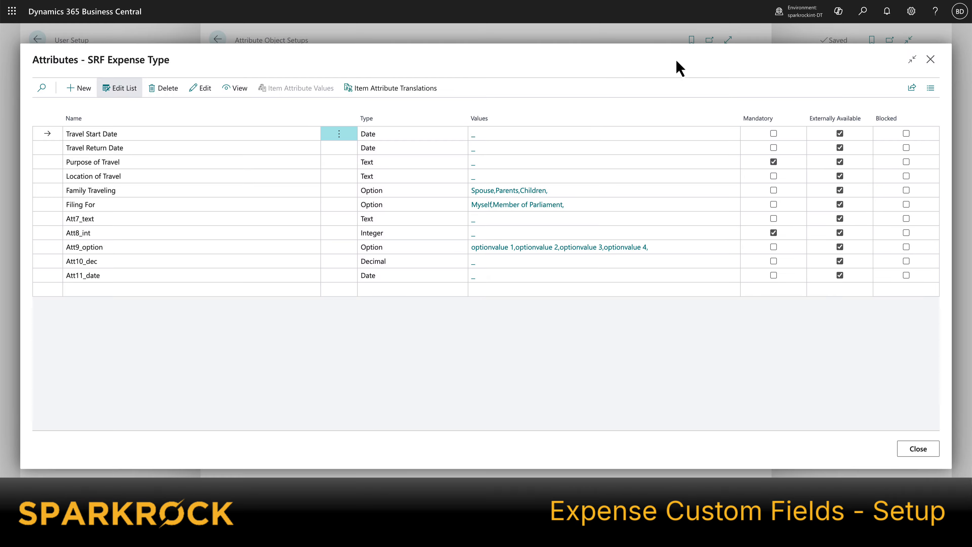
Step: Create a new Text attribute named My Custom Field and mark it as externally available
click(73, 92)
text(My Custom Field)
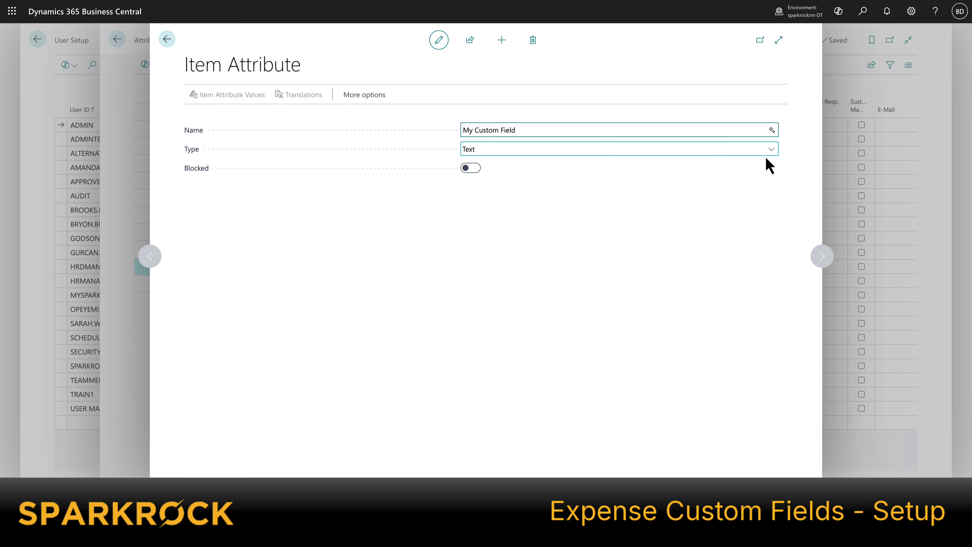
click(772, 150)
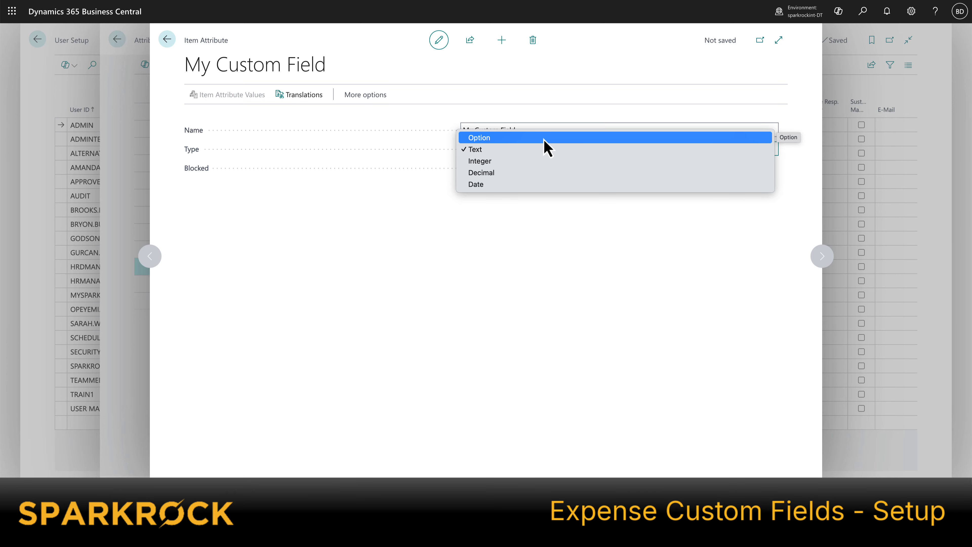
click(506, 152)
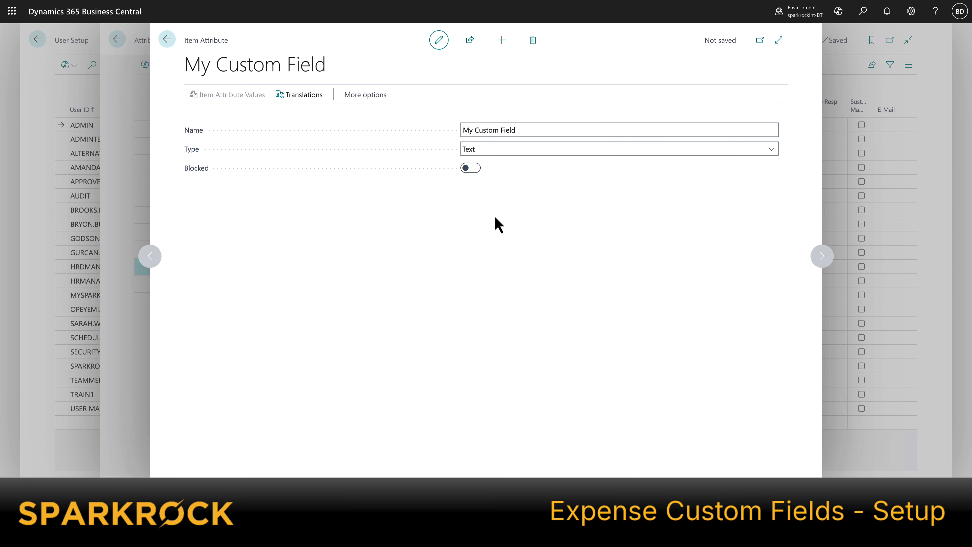
click(168, 41)
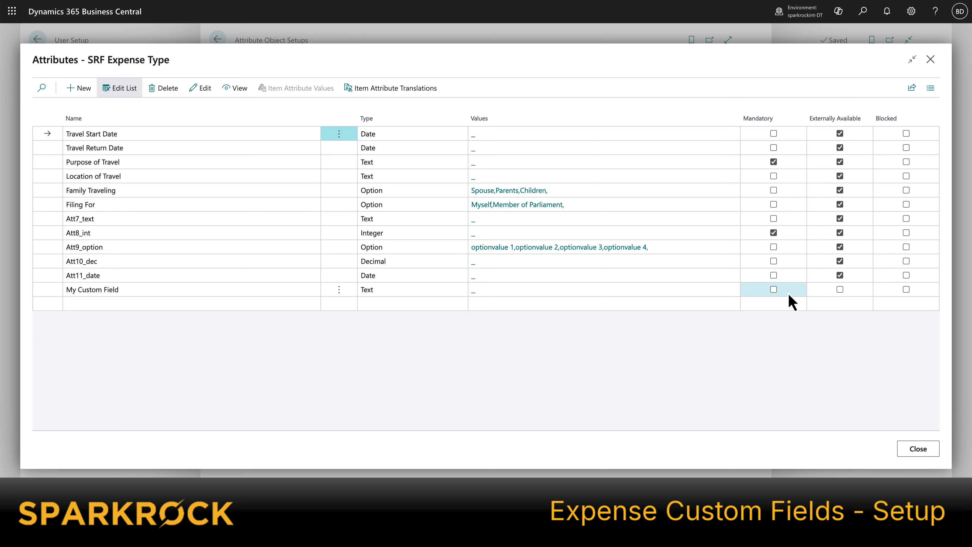
click(842, 295)
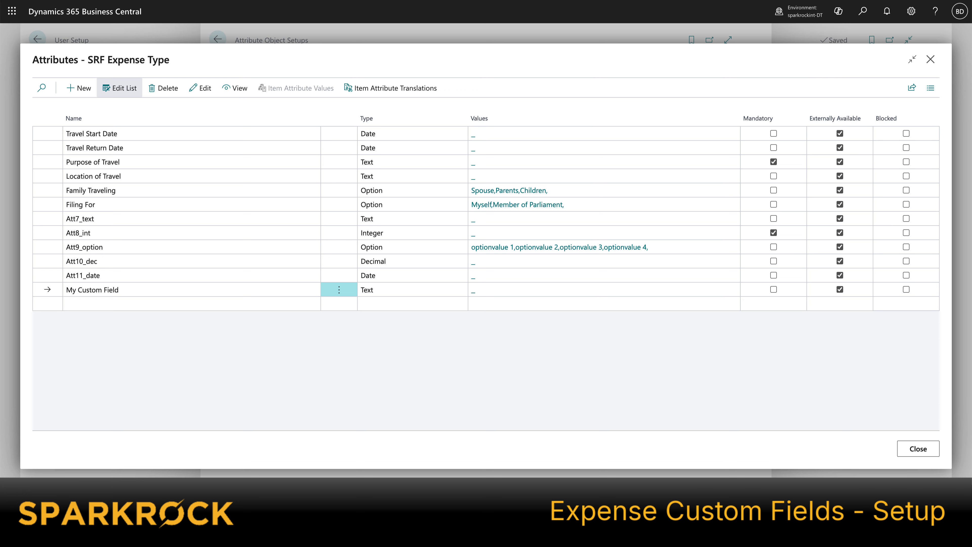
Step: In Purchases & Payables Setup, set Attribute 12 Name under Expense Claims to My Custom Field
click(865, 17)
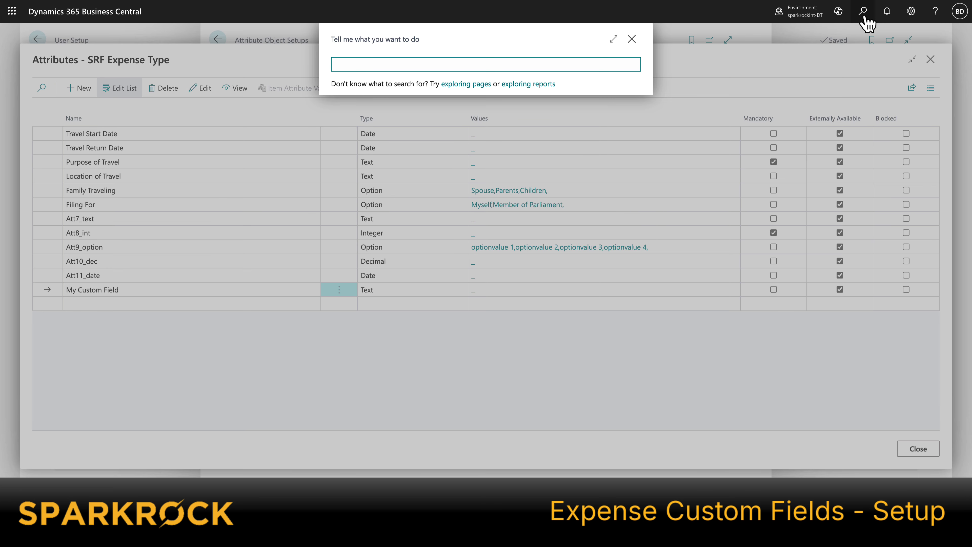
text(pur pay set)
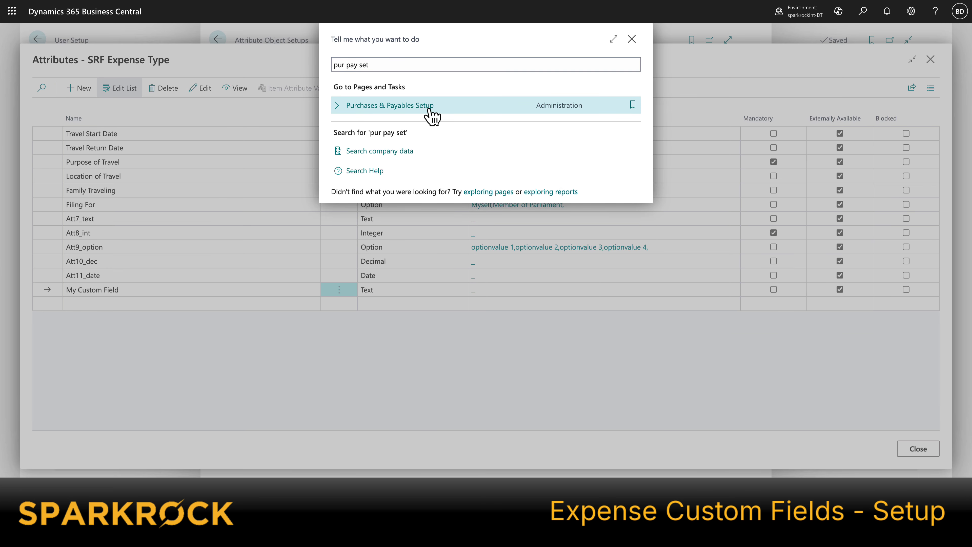
click(430, 114)
scroll(371, 237, down, 15)
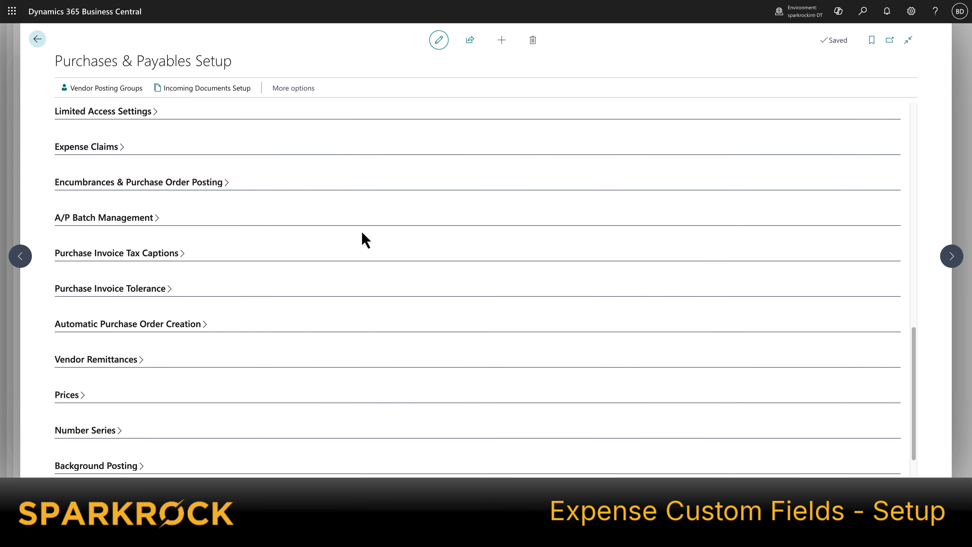
click(121, 152)
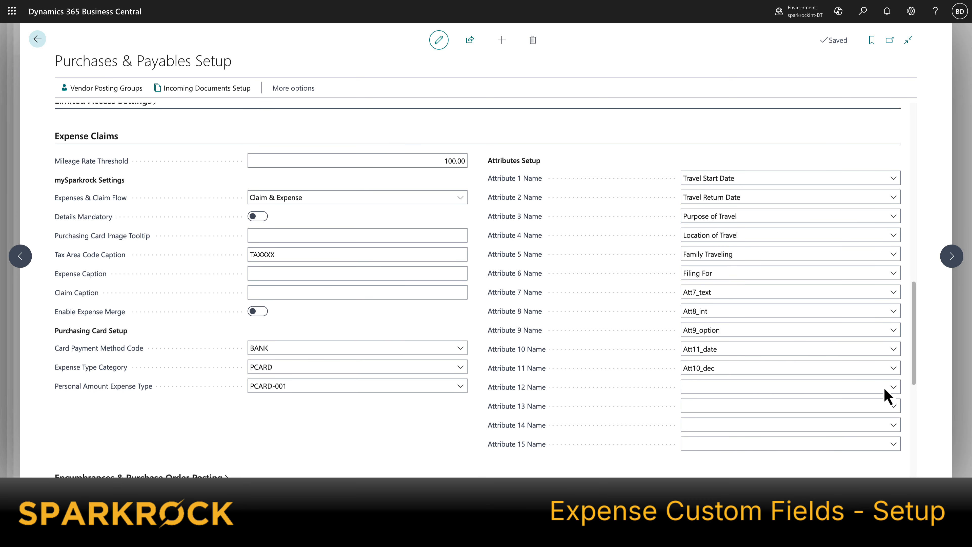
click(894, 387)
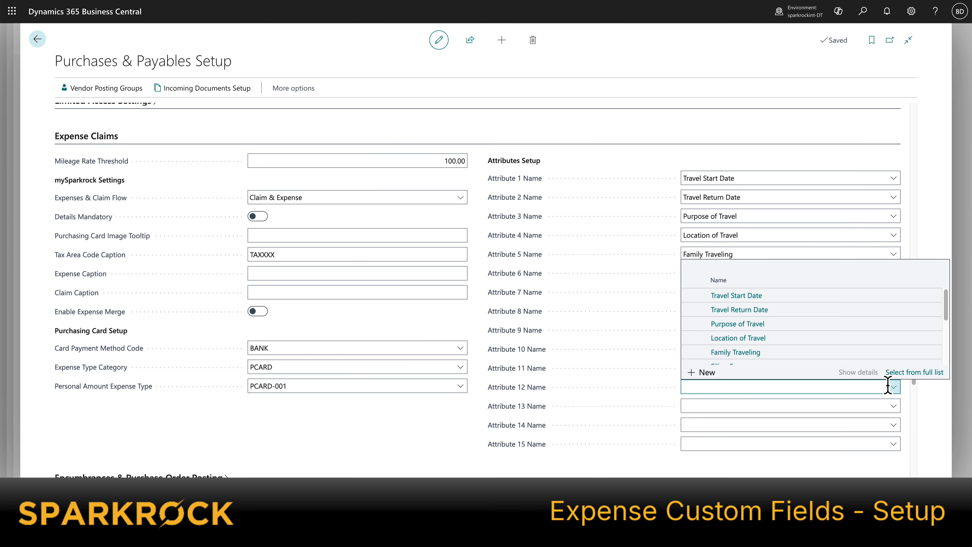
scroll(746, 344, down, 3)
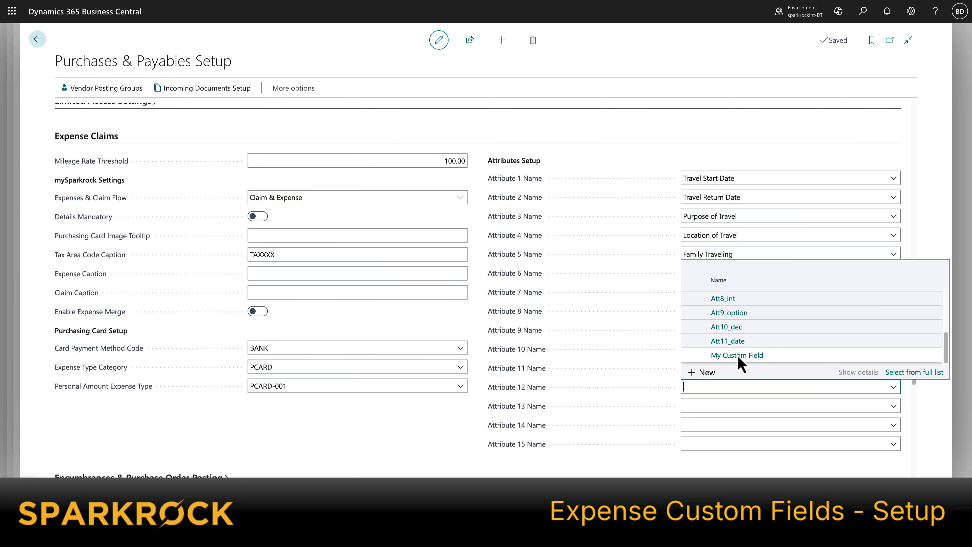
click(685, 356)
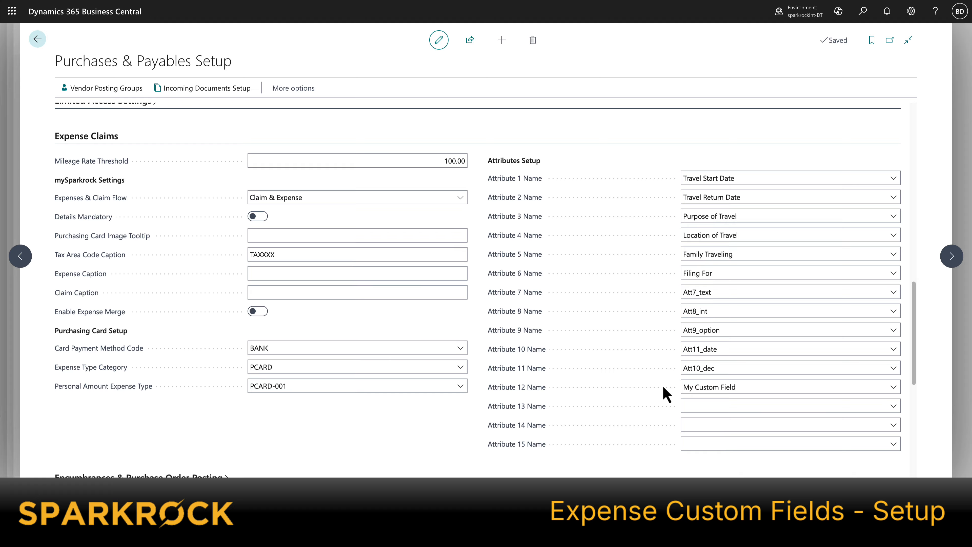
Step: Search for and open Expense Types, then open the attribute values for the ETE expense type
click(863, 12)
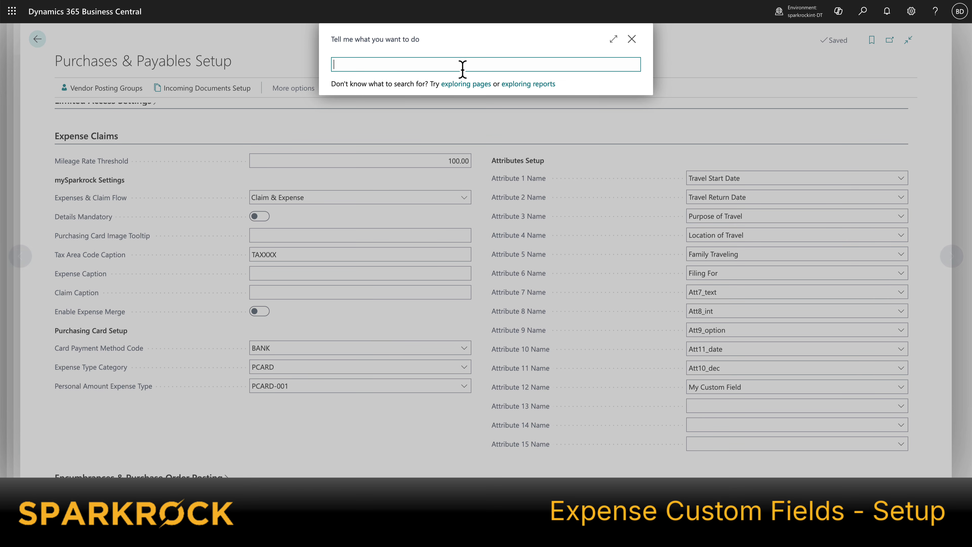
text(e)
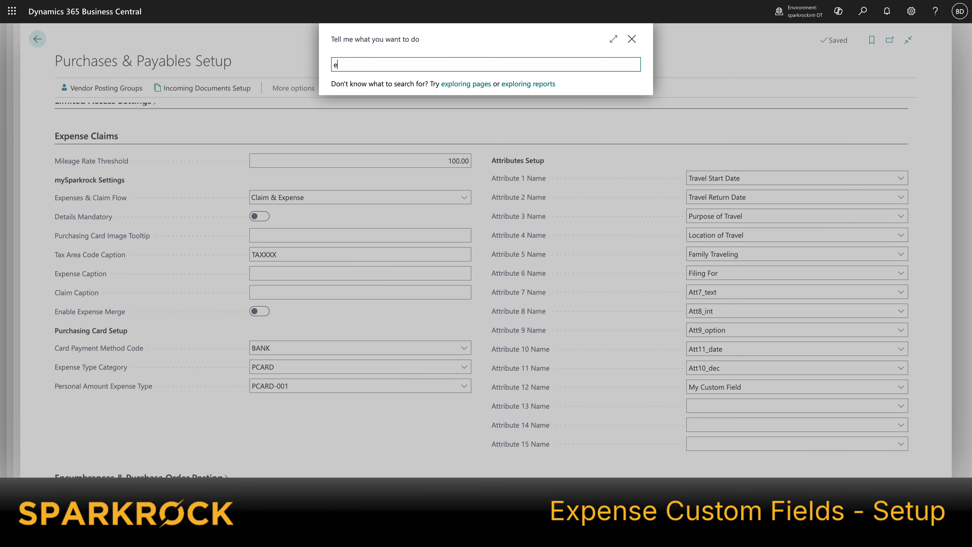
text(xp typ)
click(375, 104)
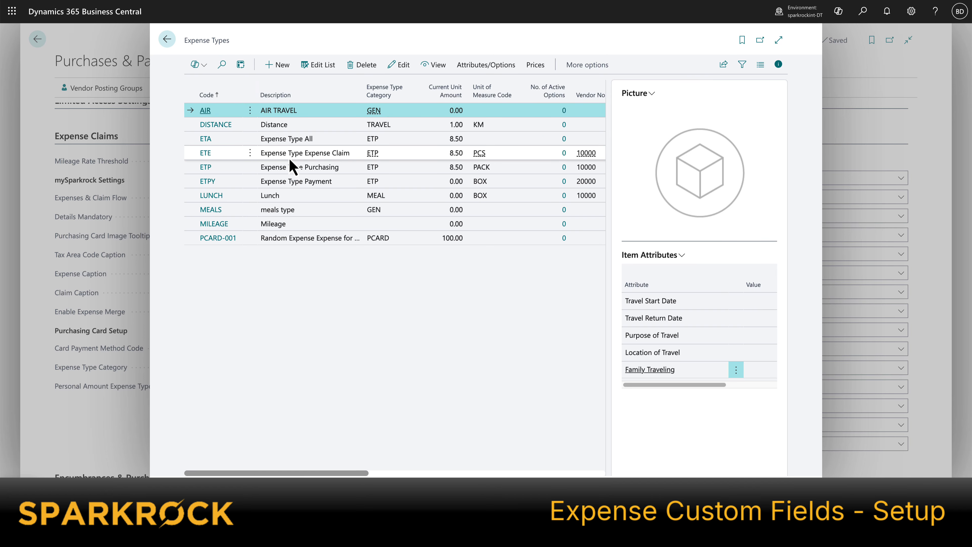
click(228, 155)
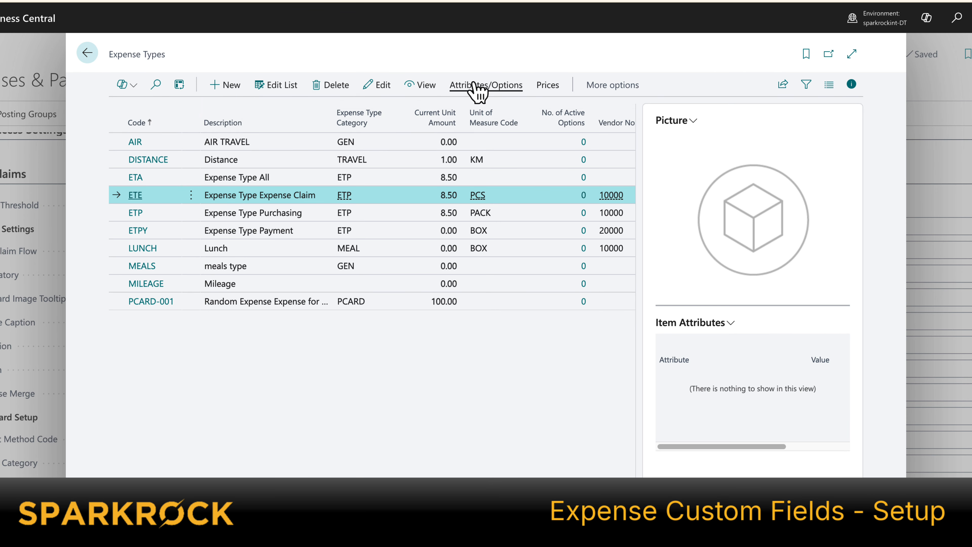
click(477, 64)
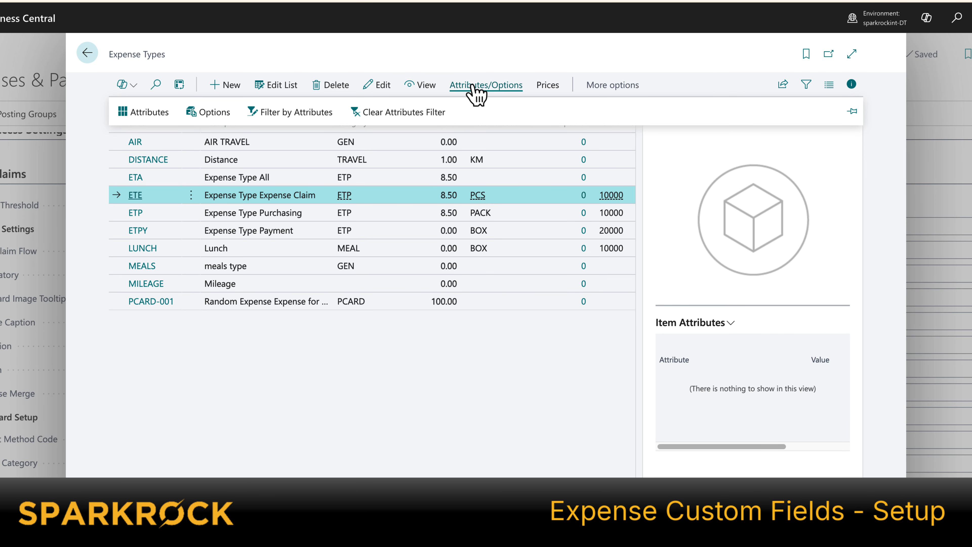
click(150, 120)
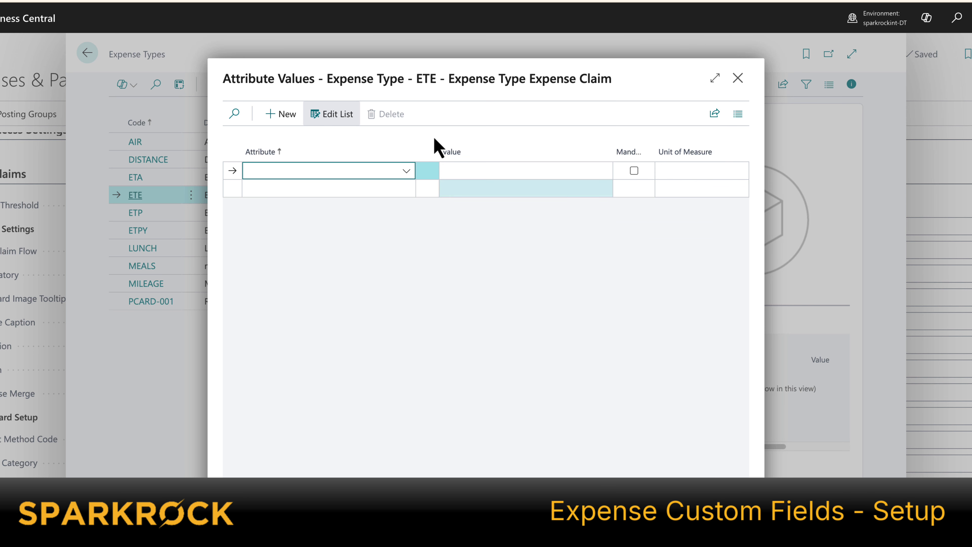
Step: Assign Travel Start Date, Travel Return Date and Family Traveling as attributes of expense type ETE
click(406, 171)
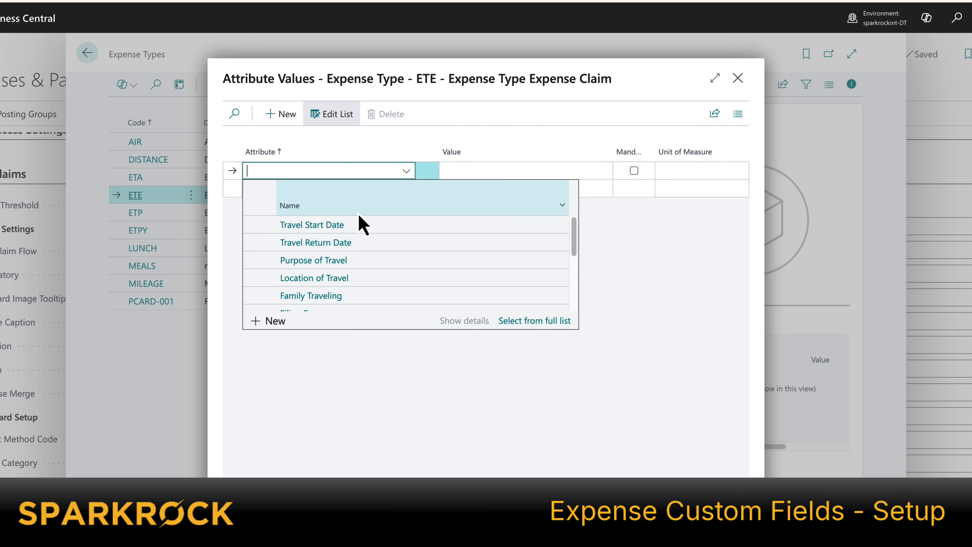
click(320, 228)
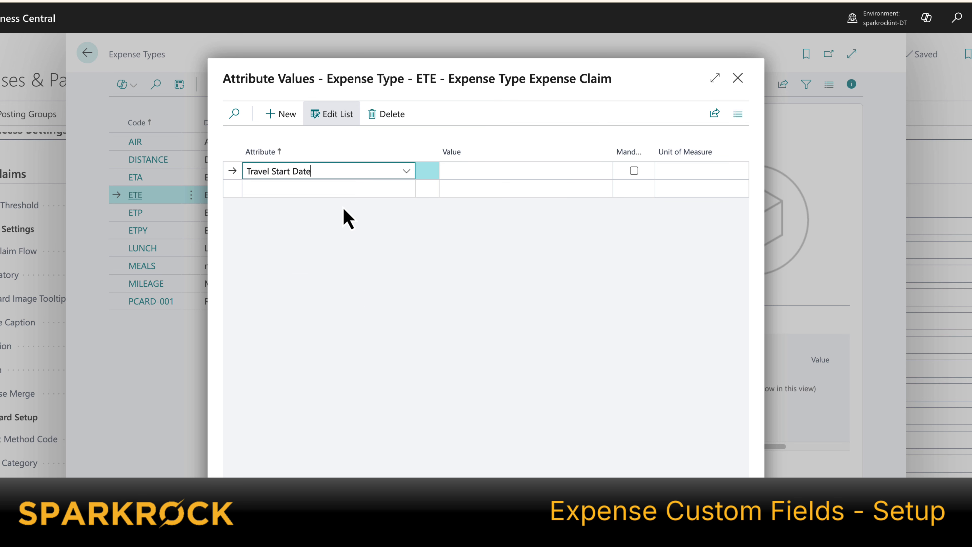
click(373, 191)
click(347, 262)
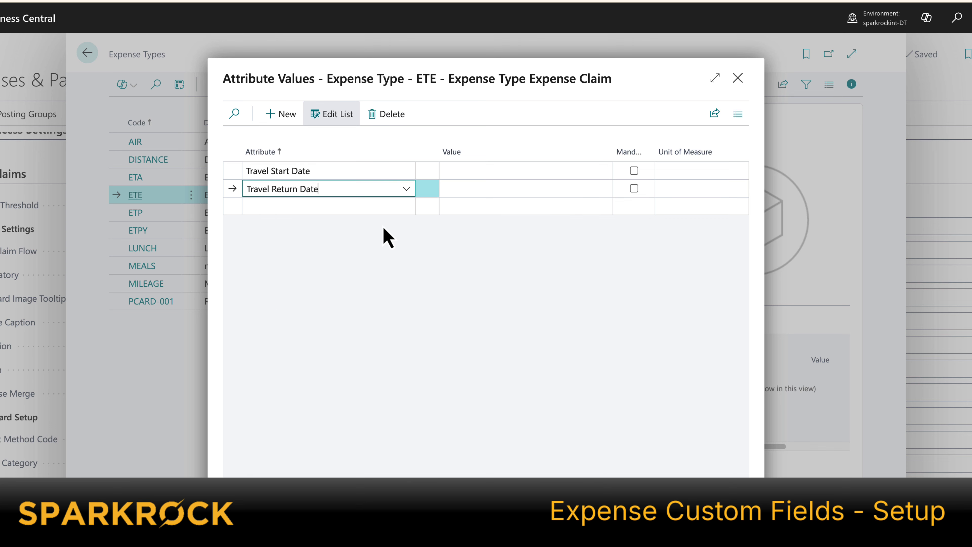
click(377, 207)
click(332, 314)
click(309, 227)
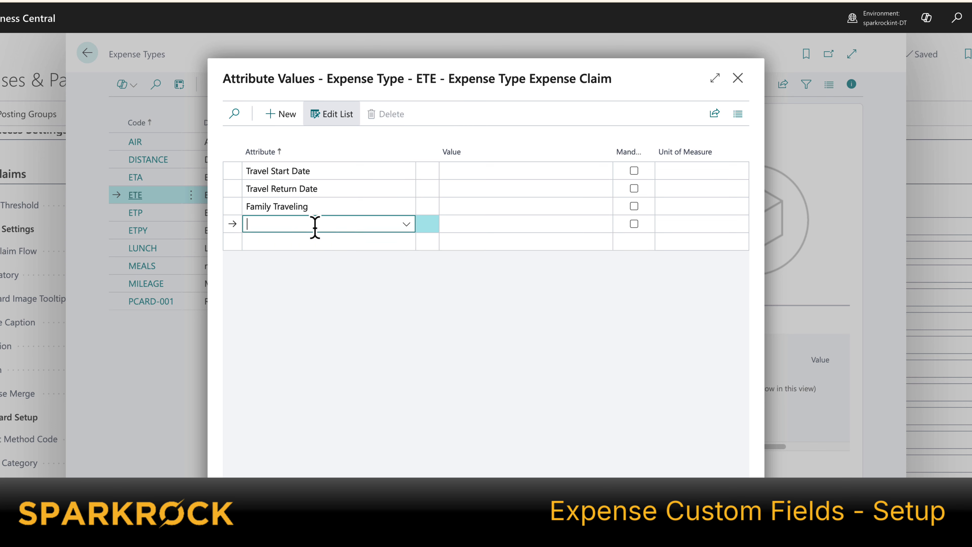
Step: Add My Custom Field to the ETE attributes, mark it mandatory, and close the attribute values
scroll(341, 313, down, 5)
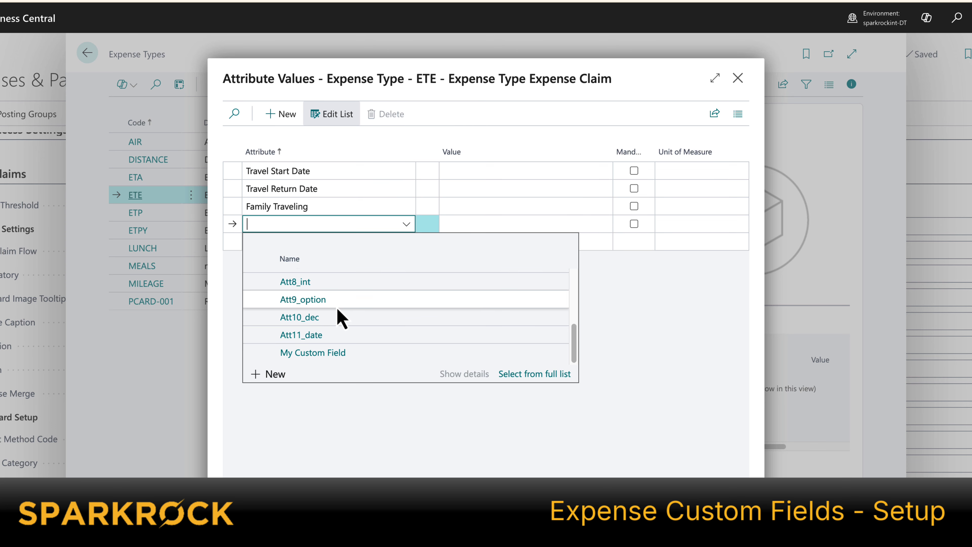
click(320, 353)
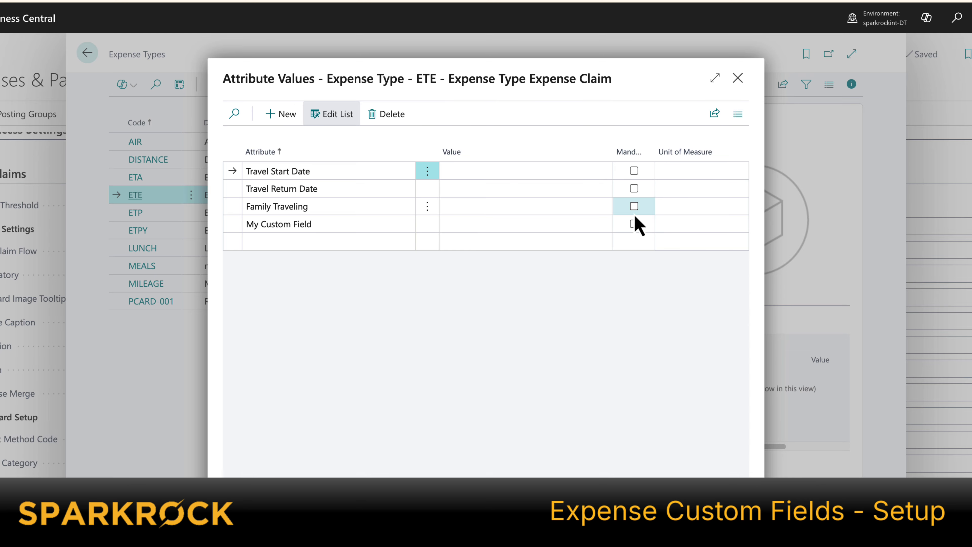
click(637, 229)
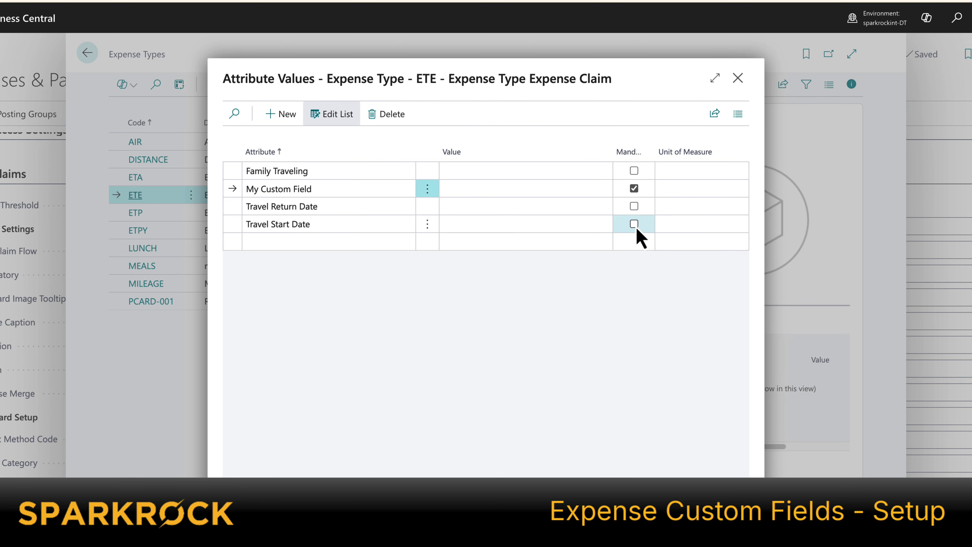
key(Escape)
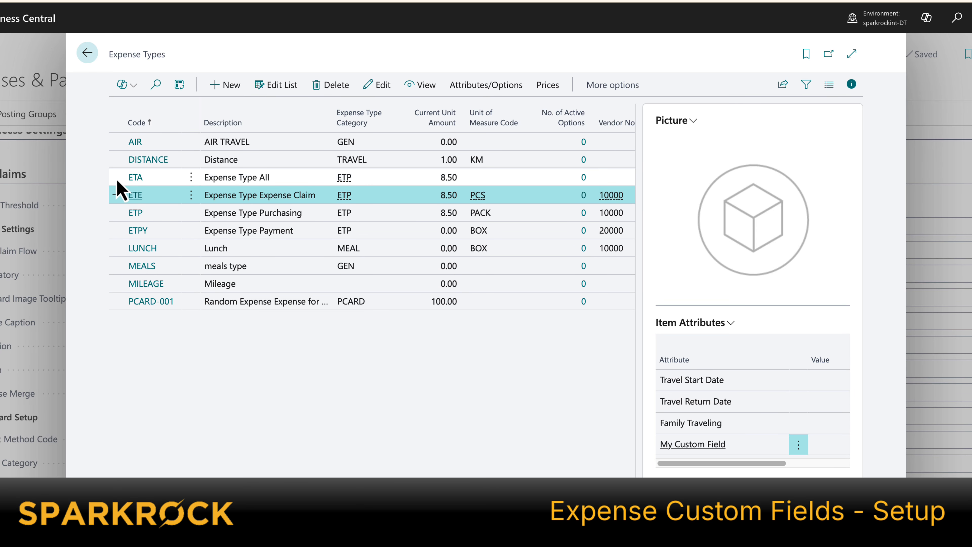
click(145, 178)
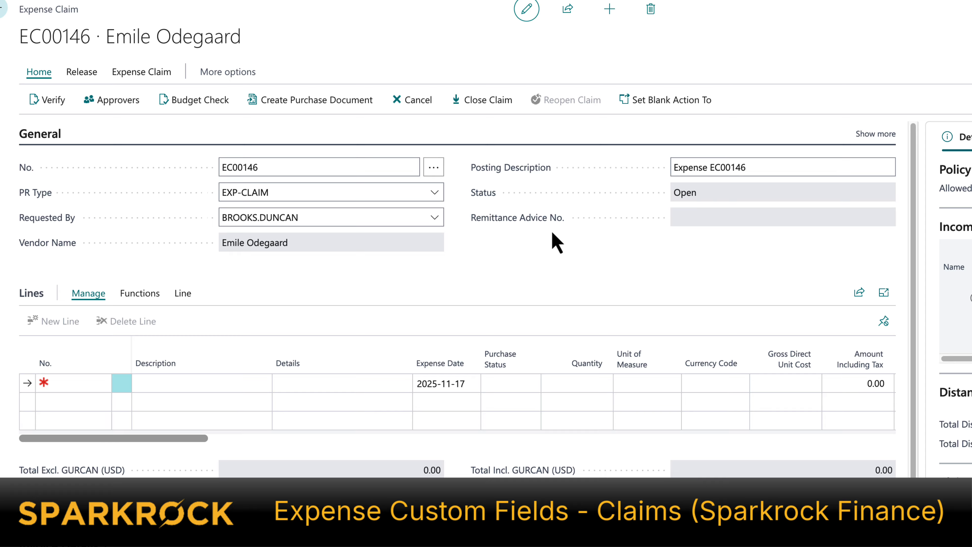
Step: On expense claim EC00146, add a line with expense type ETE
scroll(557, 242, down, 3)
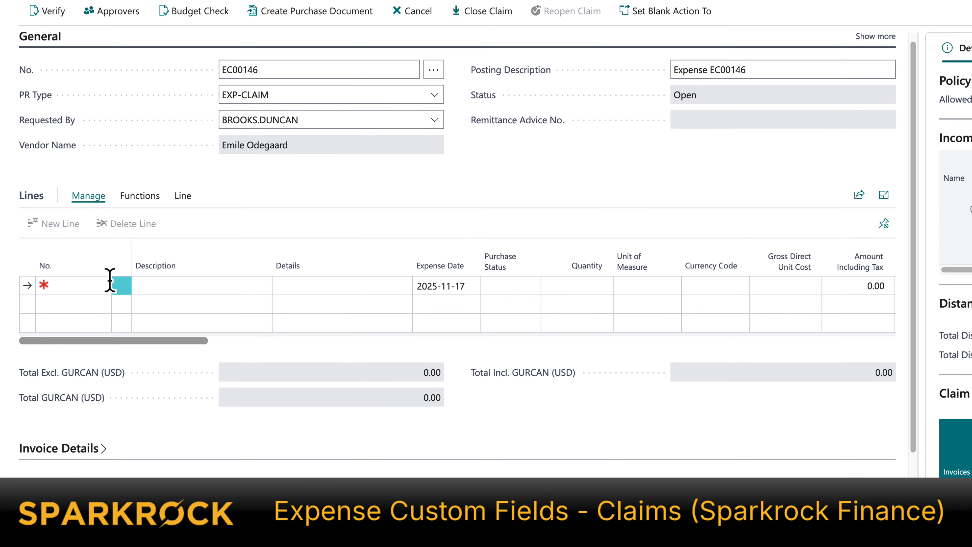
click(104, 279)
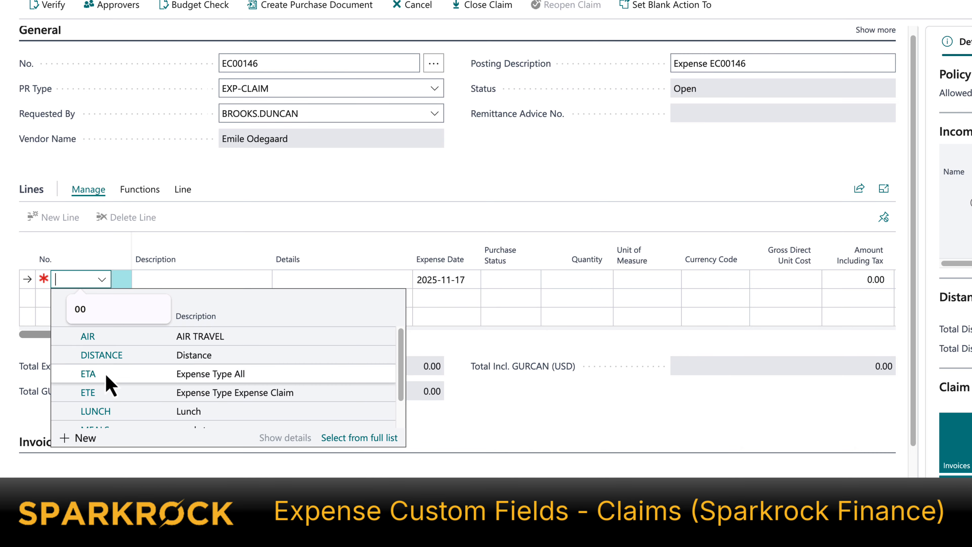
click(88, 401)
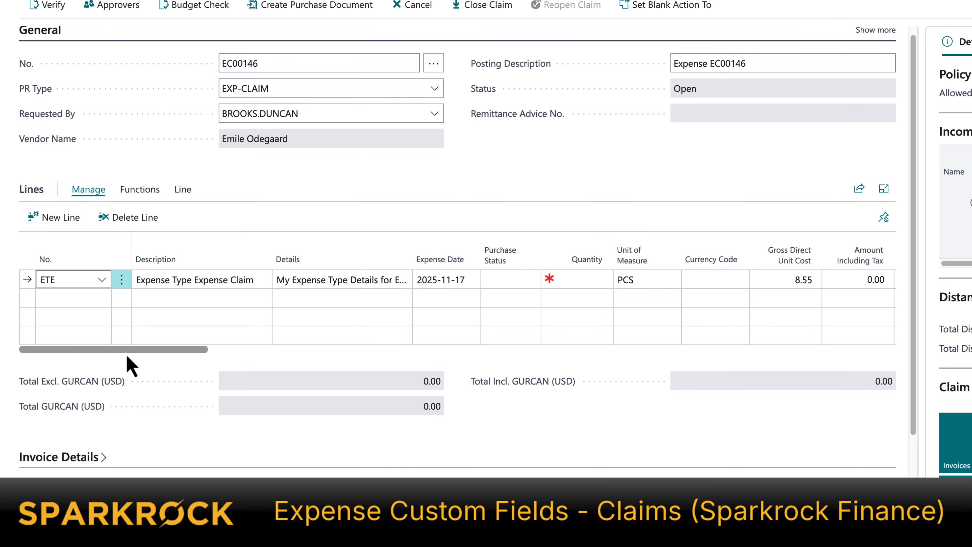
Step: Set the line's Travel Start Date to 2025-11-11 and Travel Return Date to 2025-11-29
drag(127, 354, 330, 370)
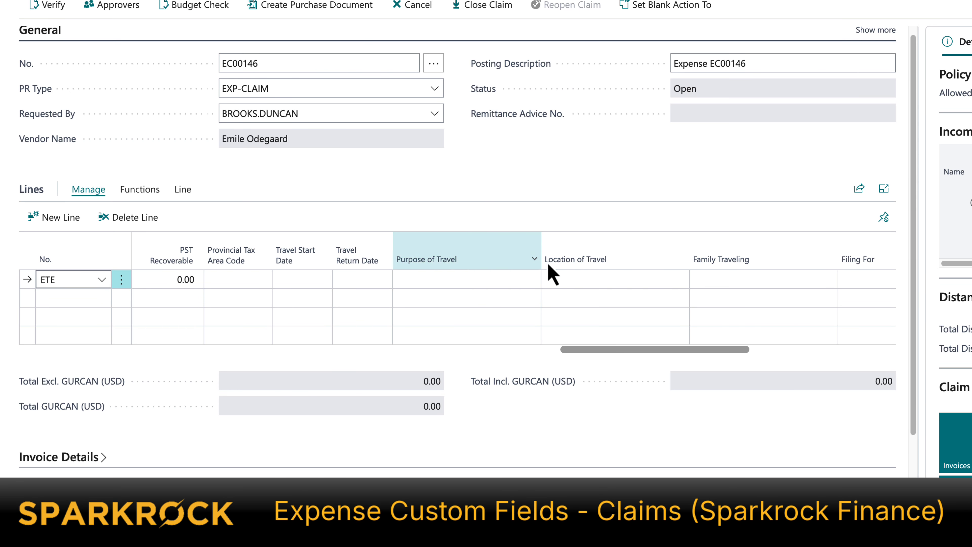
click(311, 280)
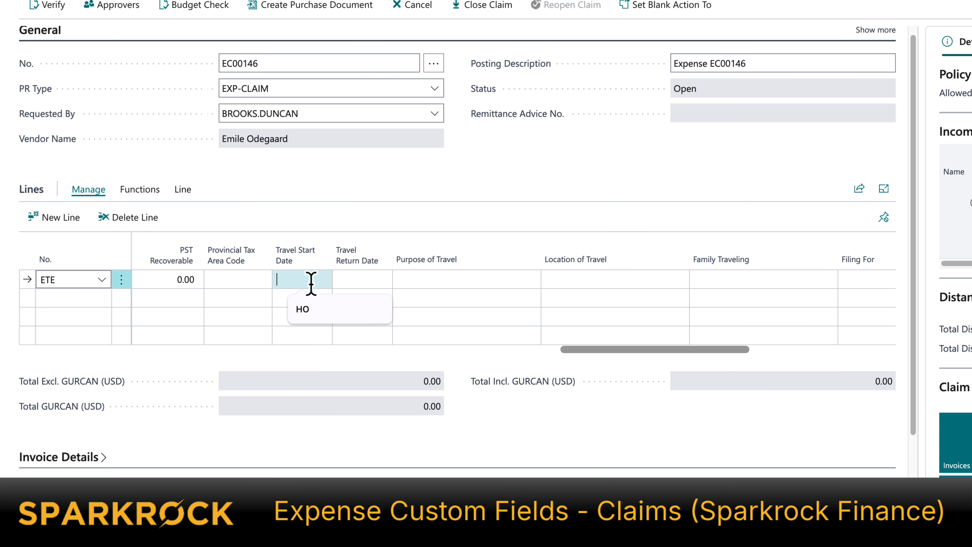
click(321, 280)
click(327, 378)
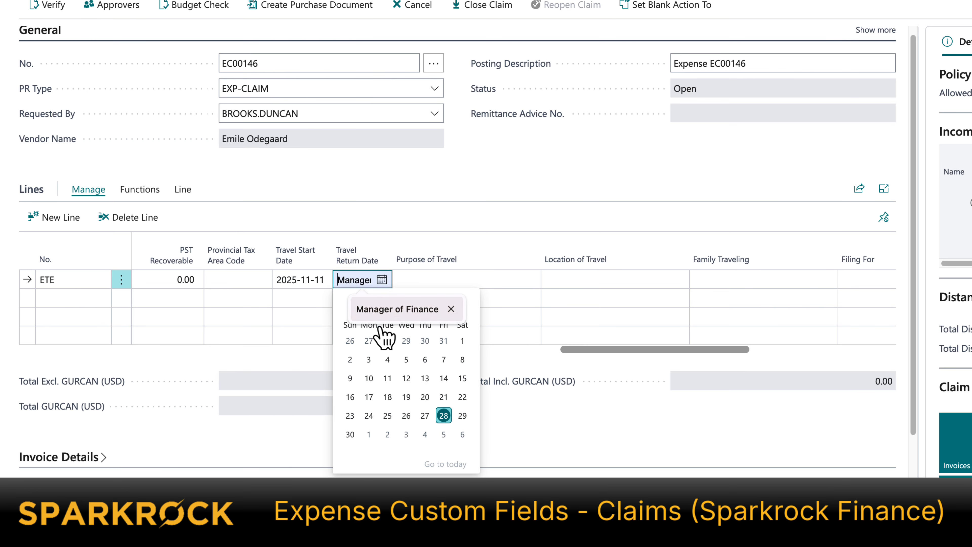
click(460, 417)
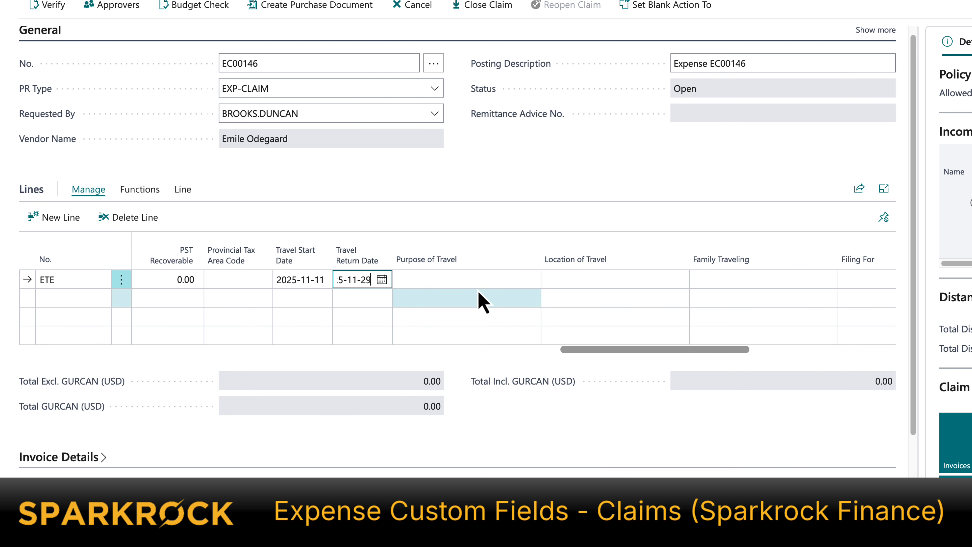
Step: Set the line's Family Traveling attribute to Parents
click(803, 280)
click(828, 279)
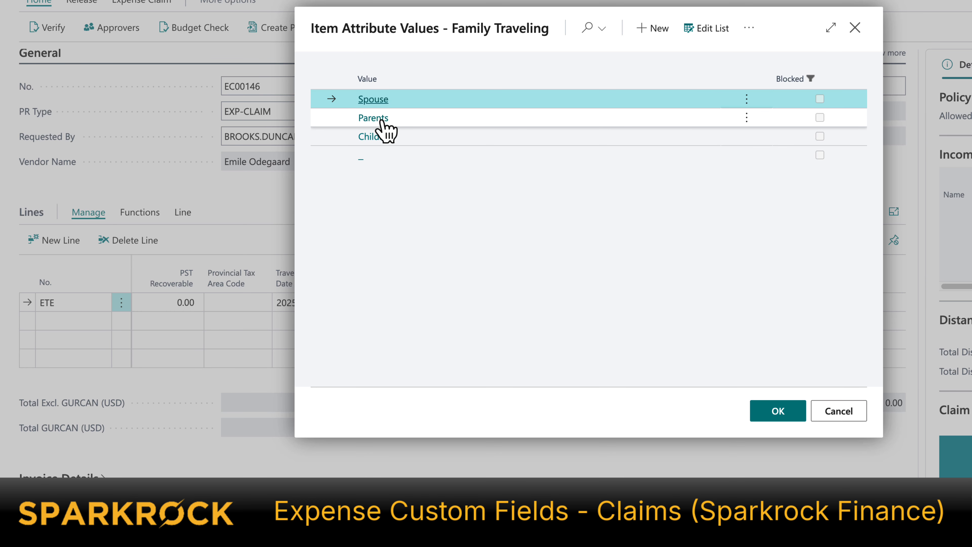
double_click(381, 119)
Step: Enter My text in the line's My Custom Field and check it in the Line Attributes factbox
drag(700, 375, 864, 386)
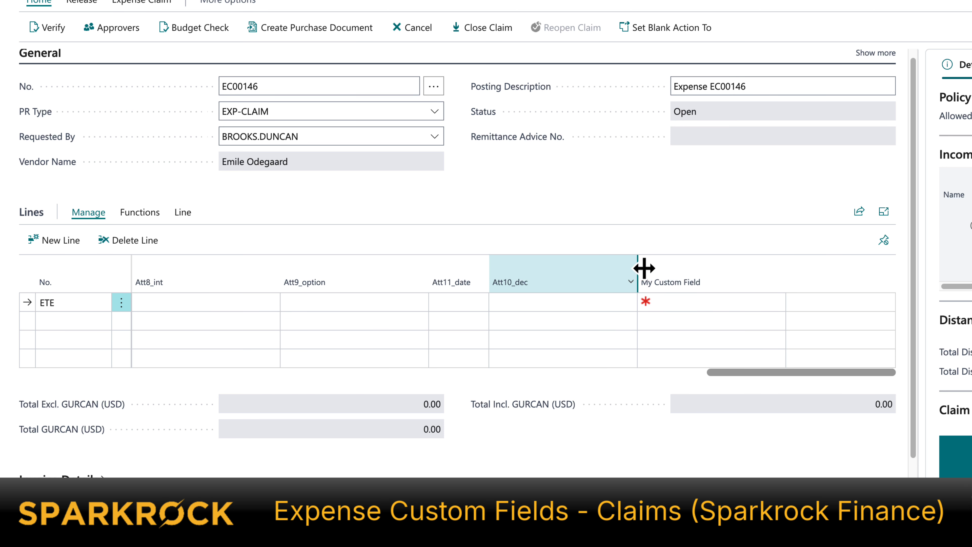
click(756, 302)
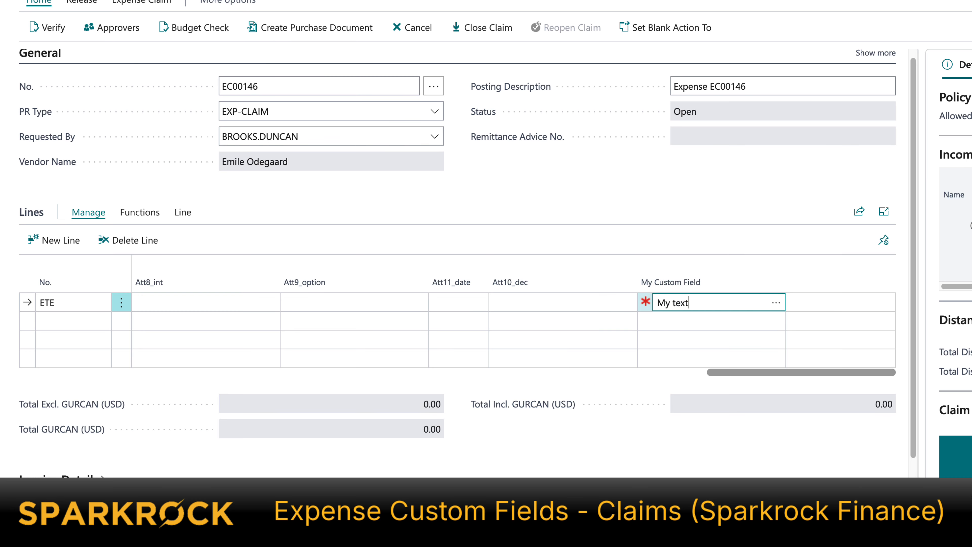
text(My text)
click(742, 242)
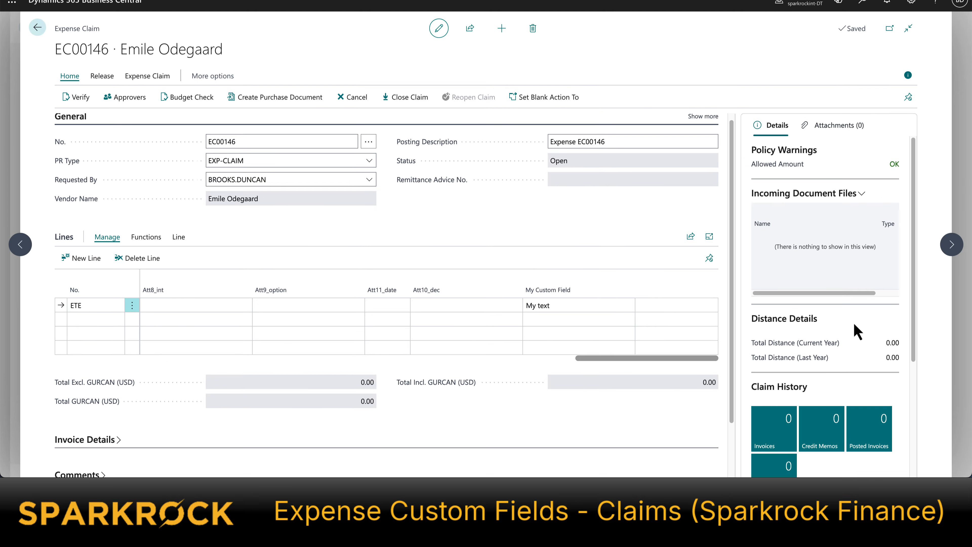
scroll(857, 331, down, 4)
drag(736, 369, 683, 369)
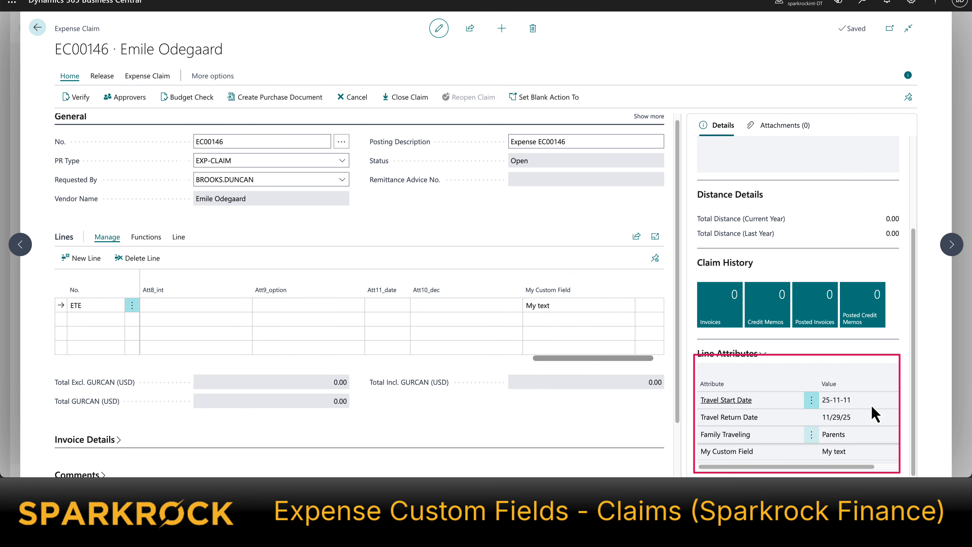